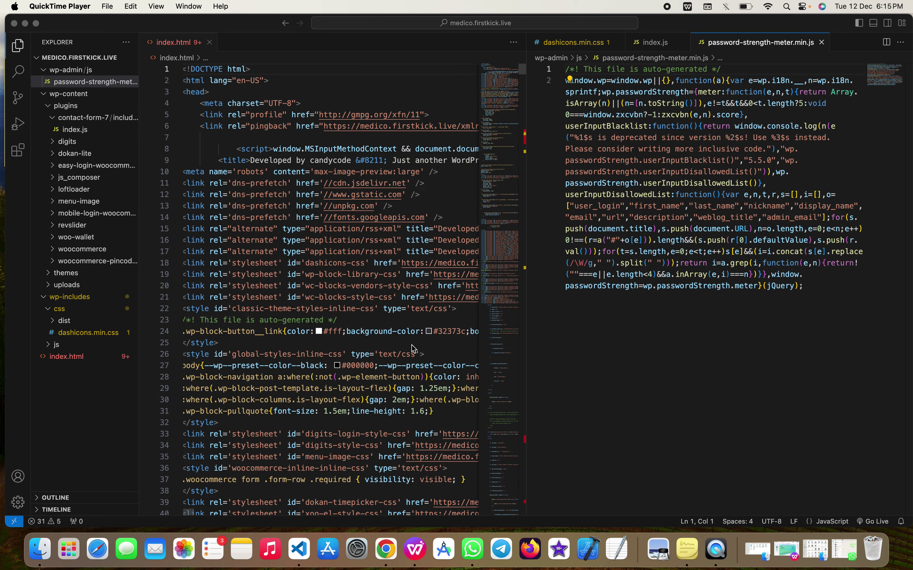
- Look through the code of index.html, index.js, dashicons.min.css and password-strength-meter.min.js in the medico.firstkick.live project
scroll(681, 238, down, 5)
scroll(665, 211, up, 5)
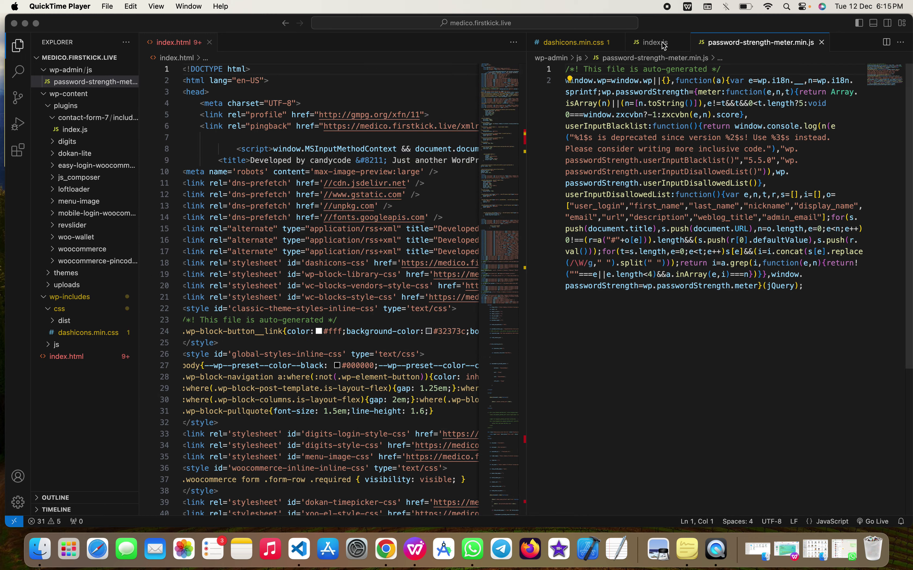
click(632, 46)
click(597, 47)
scroll(629, 259, down, 15)
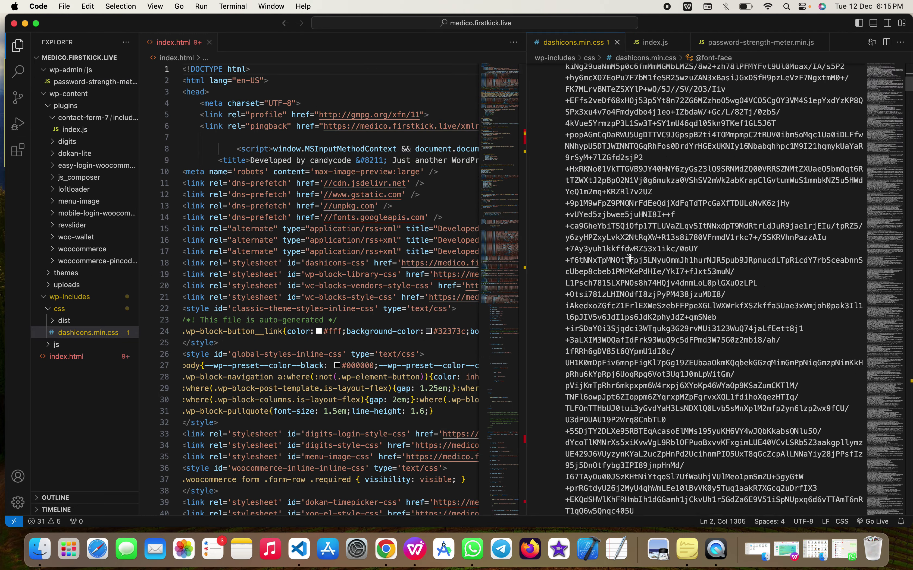
scroll(630, 259, down, 5)
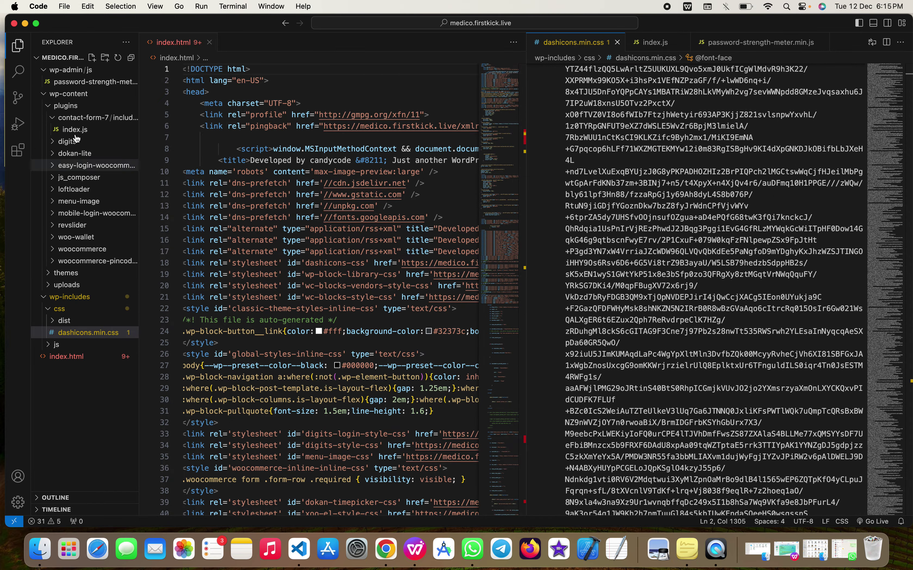
click(740, 42)
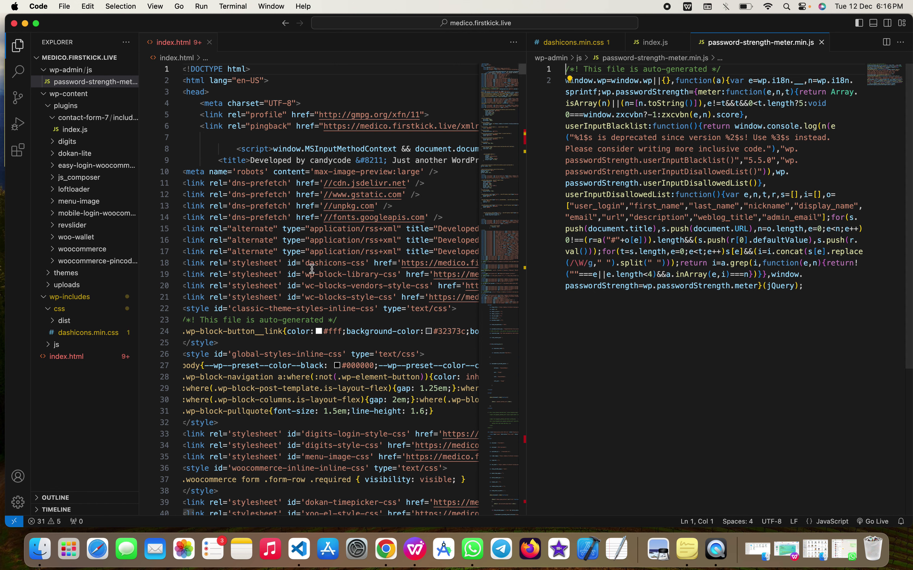
- Launch index.html with Live Server and check the local page address in the browser
click(293, 265)
right_click(293, 265)
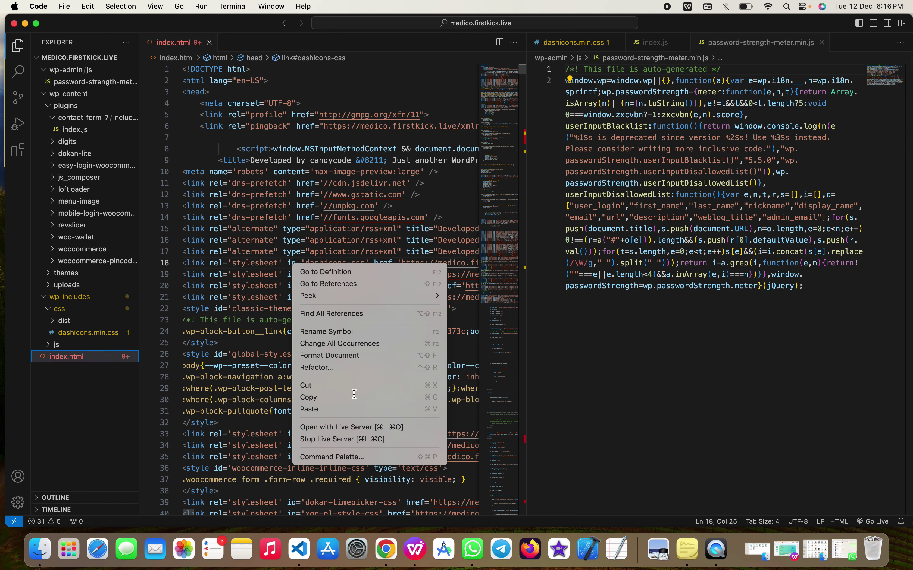
click(358, 428)
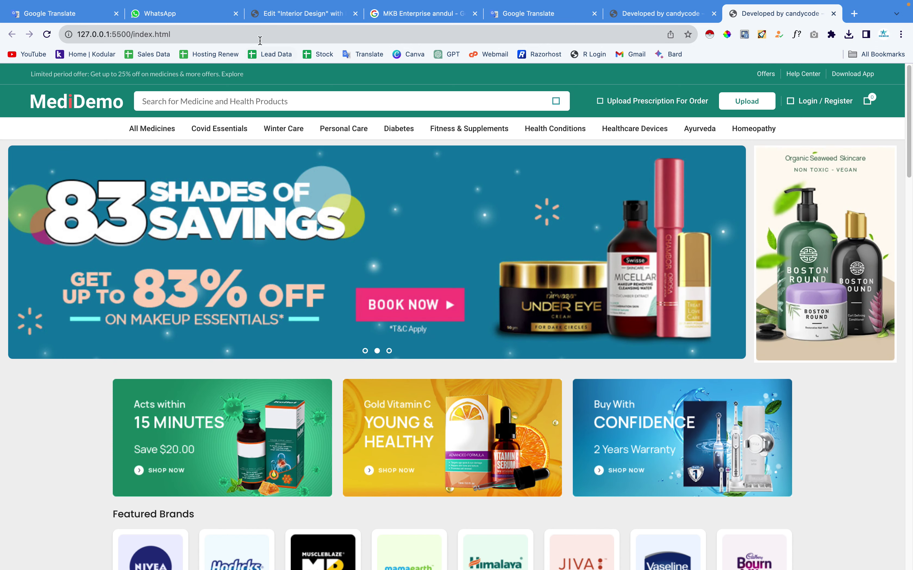
click(259, 38)
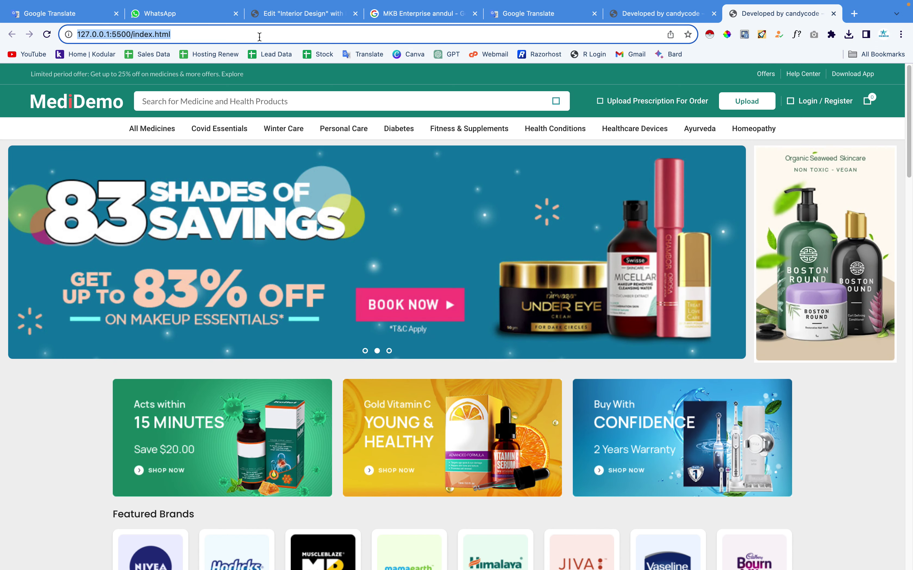
click(94, 125)
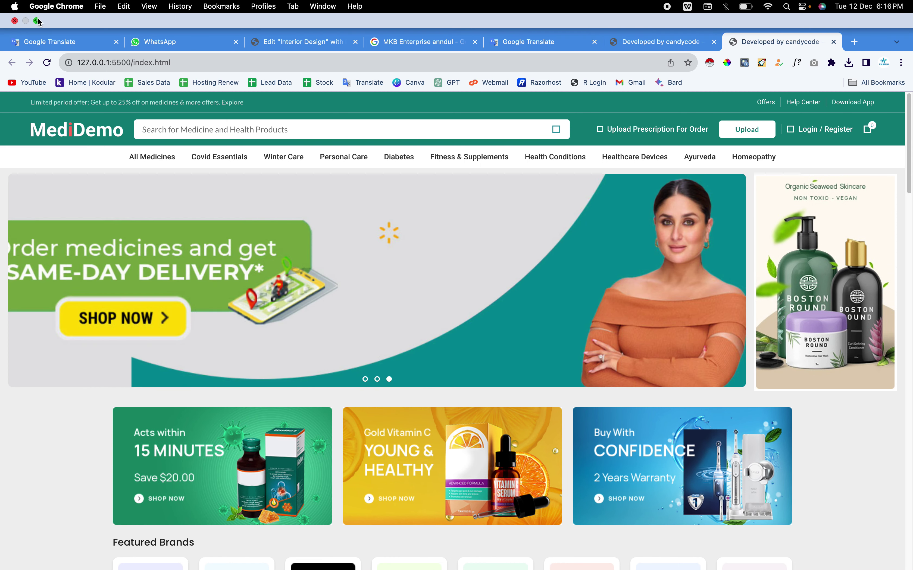
- Shrink the browser out of full screen and examine the home page's mobile layout down the page
click(39, 21)
scroll(528, 353, down, 4)
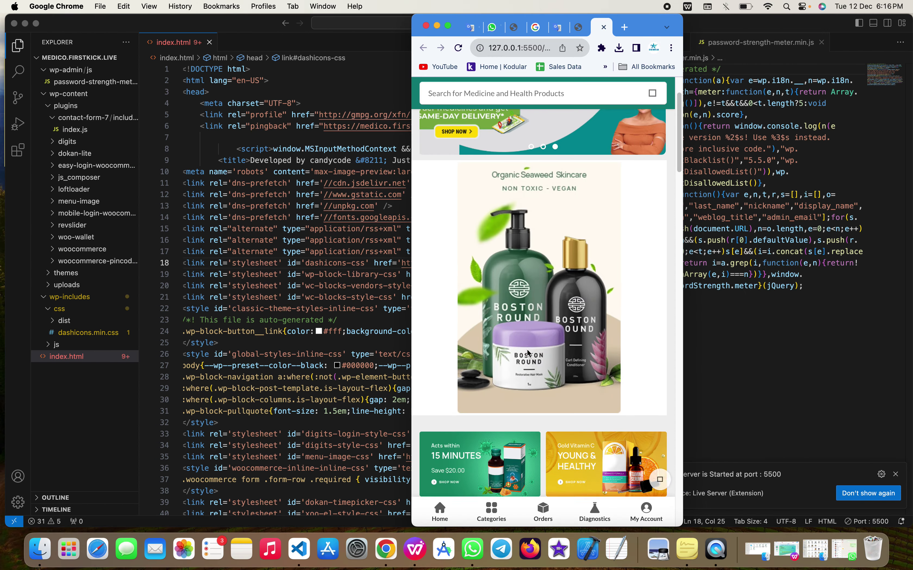
scroll(528, 353, down, 10)
scroll(528, 339, up, 12)
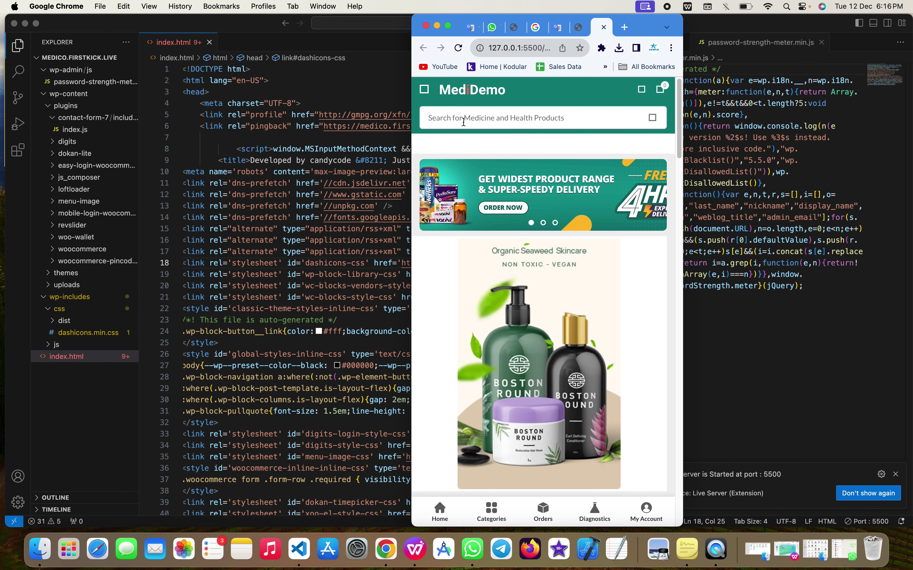
- Search for "demo" in the mobile layout and look over the product and category sections
click(463, 122)
text(demo)
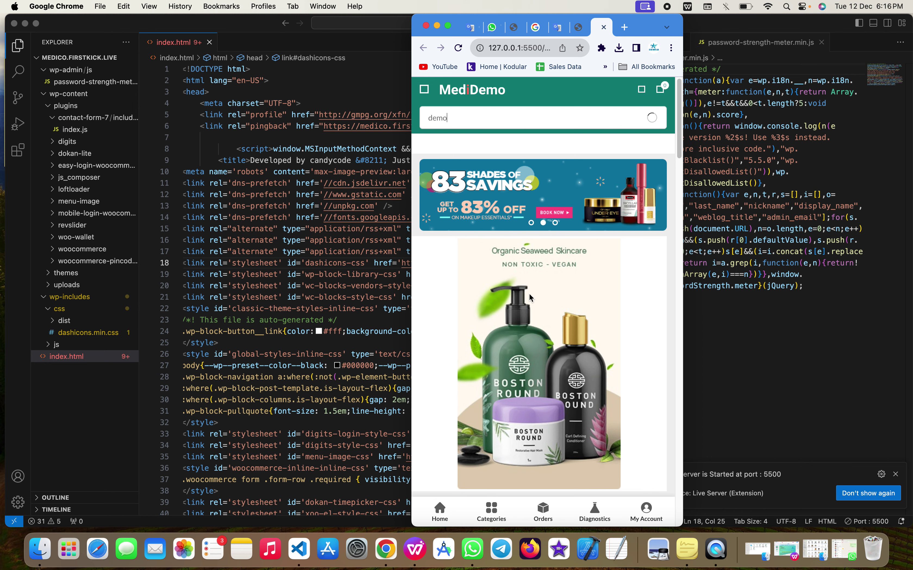
scroll(529, 298, down, 12)
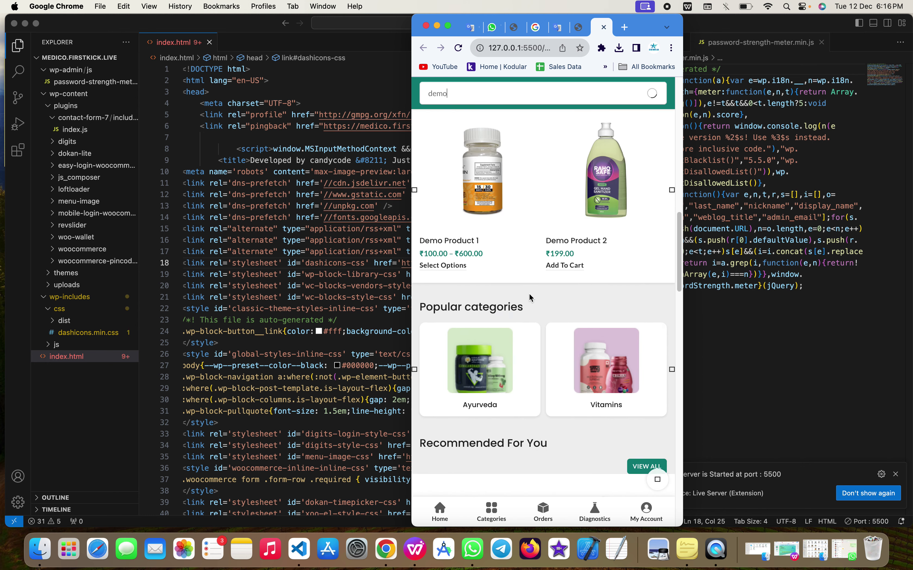
scroll(529, 297, up, 12)
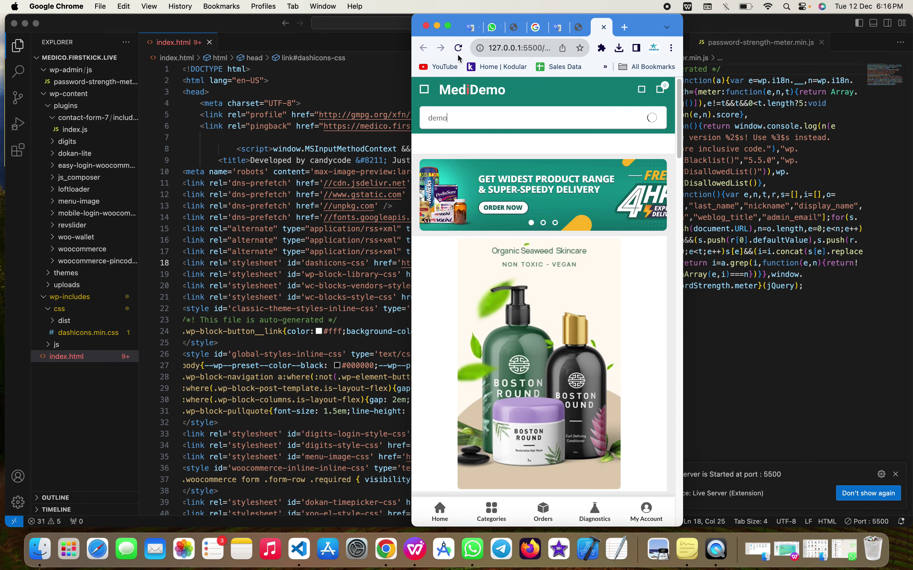
- Restore the browser to full screen and search the store for "demo" in the desktop layout
click(447, 26)
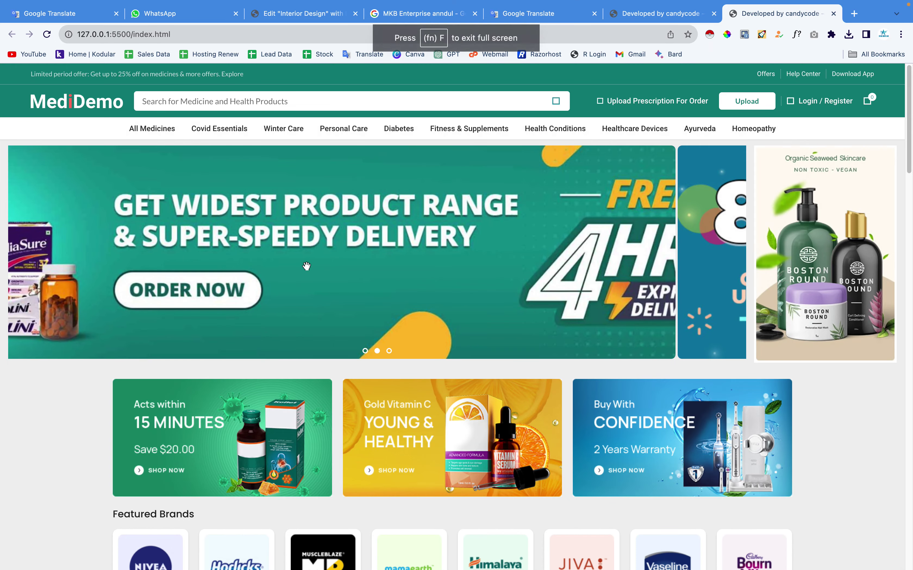
click(233, 109)
text(demo)
key(Return)
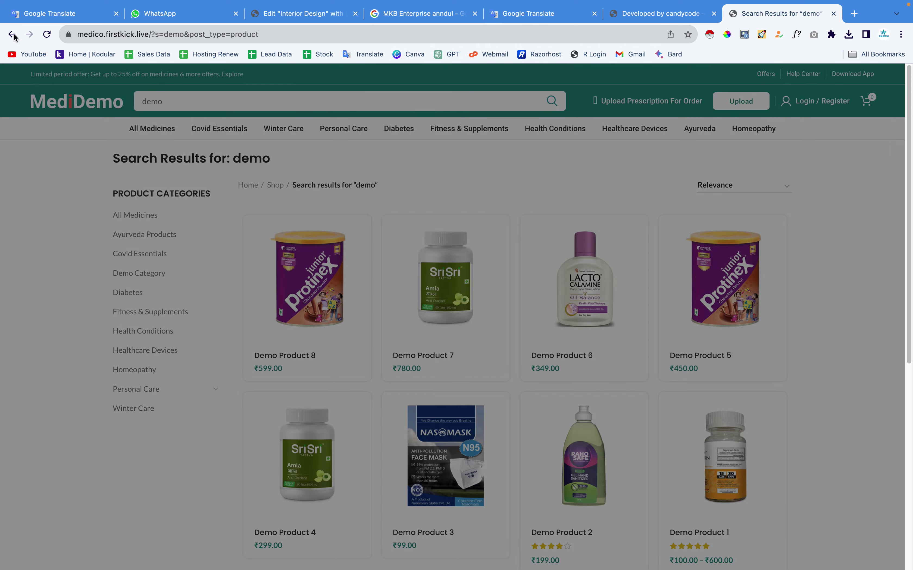
- Return to the local home page, search for "demo" again and look through the product results
click(12, 35)
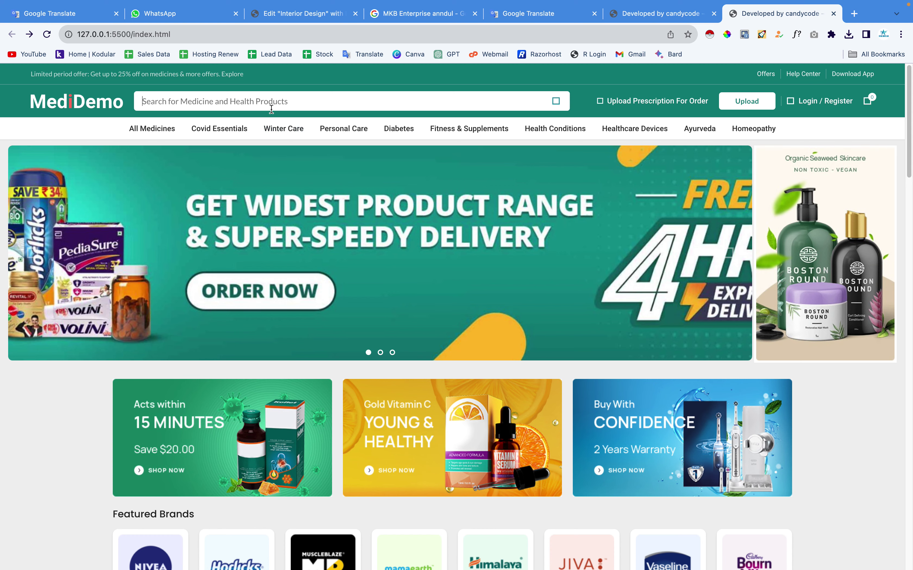
text(demo)
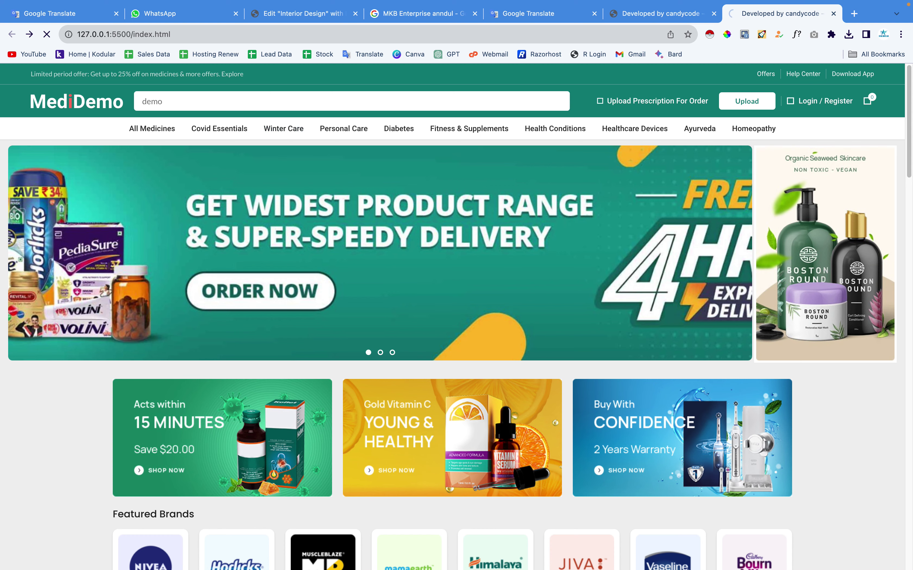
scroll(389, 340, down, 5)
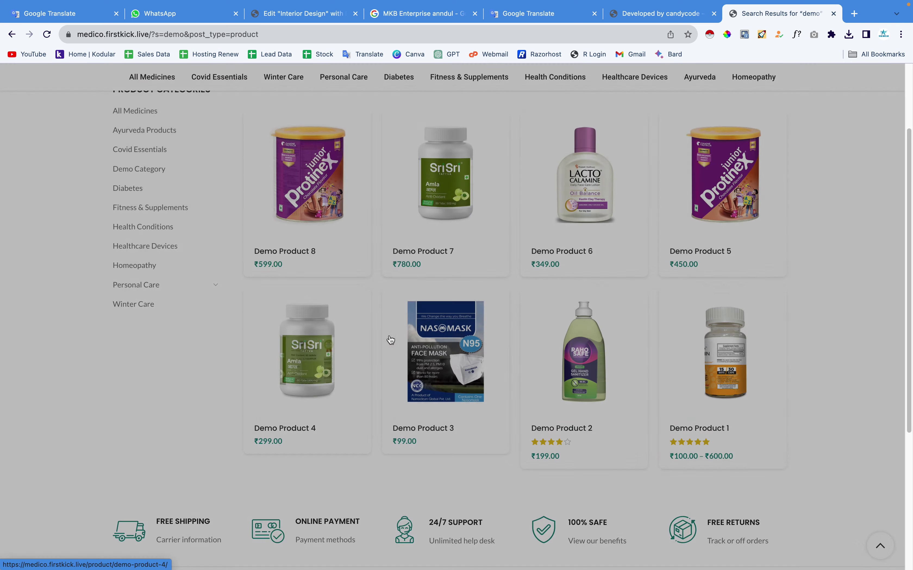
scroll(407, 356, down, 3)
key(super+r)
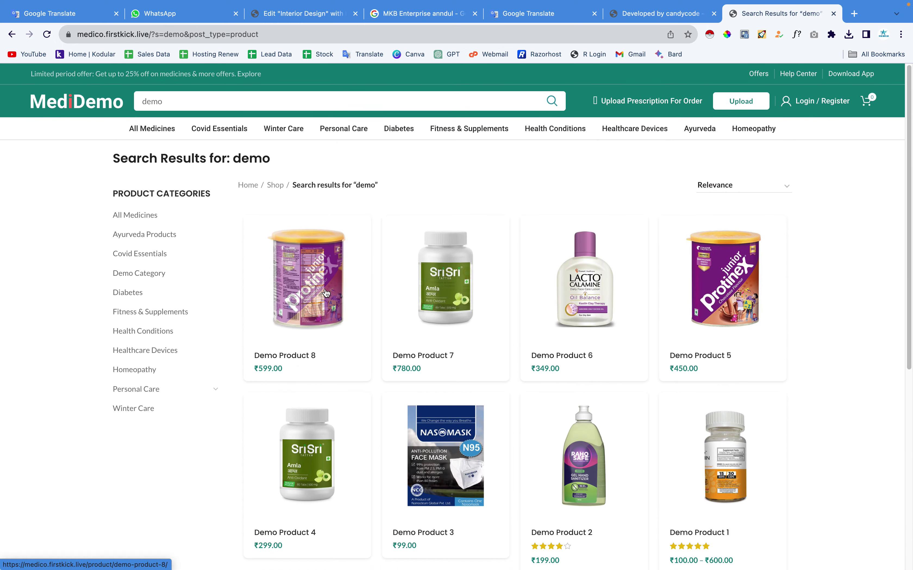
- Open Demo Product 8 from the search results and examine its details, purchase options and description
click(327, 293)
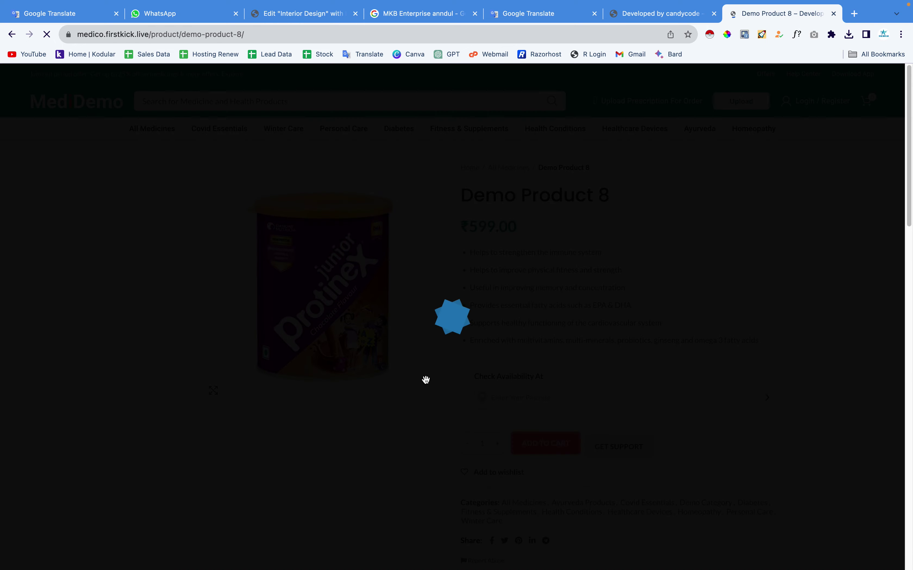
scroll(426, 380, down, 4)
scroll(452, 283, up, 4)
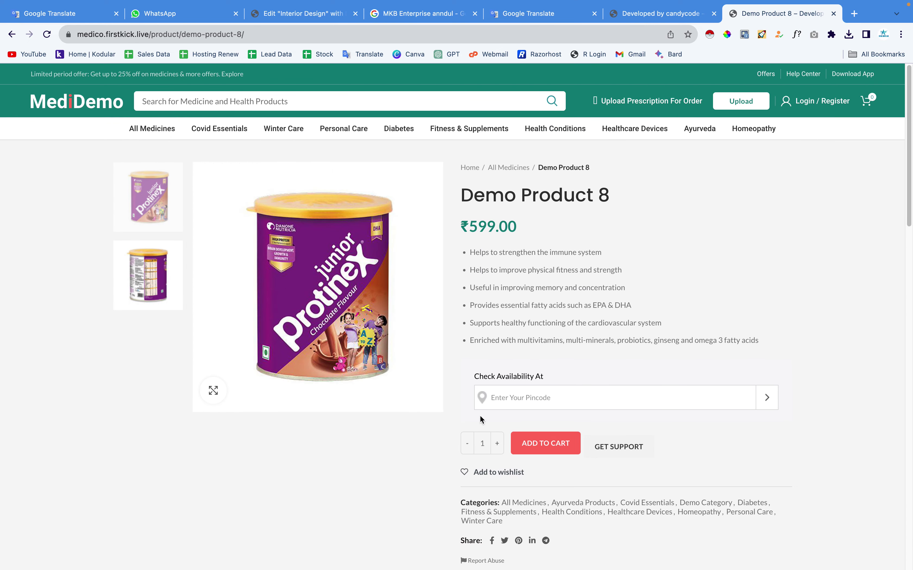
scroll(526, 375, down, 3)
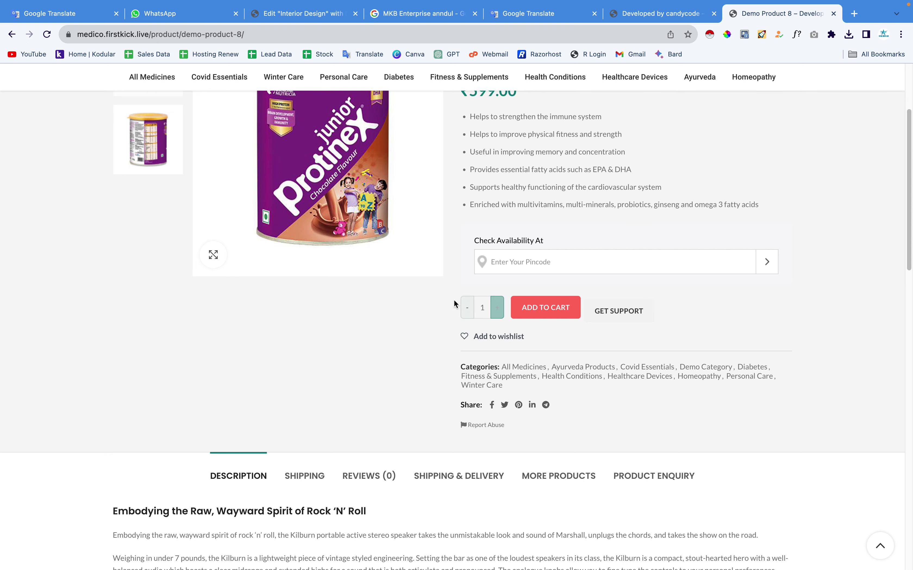
scroll(451, 299, up, 4)
scroll(489, 487, down, 9)
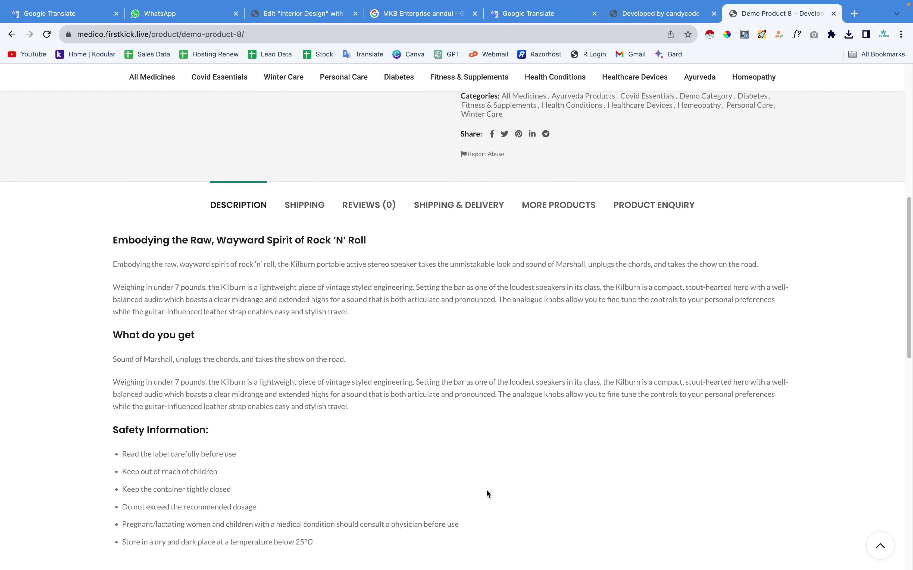
- Review the product's Shipping, Reviews, Shipping & Delivery, More Products and Product Enquiry sections
click(304, 179)
click(368, 179)
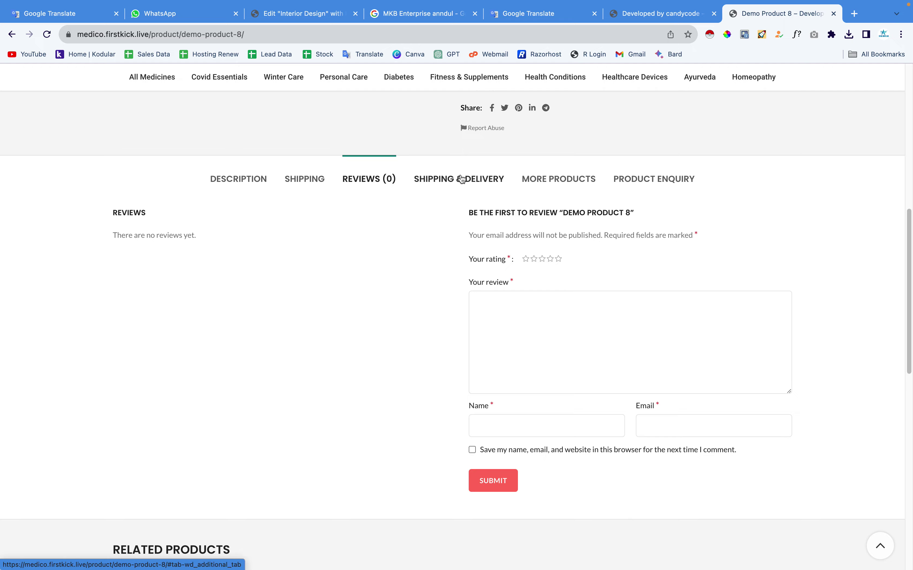
click(462, 179)
click(556, 179)
click(631, 180)
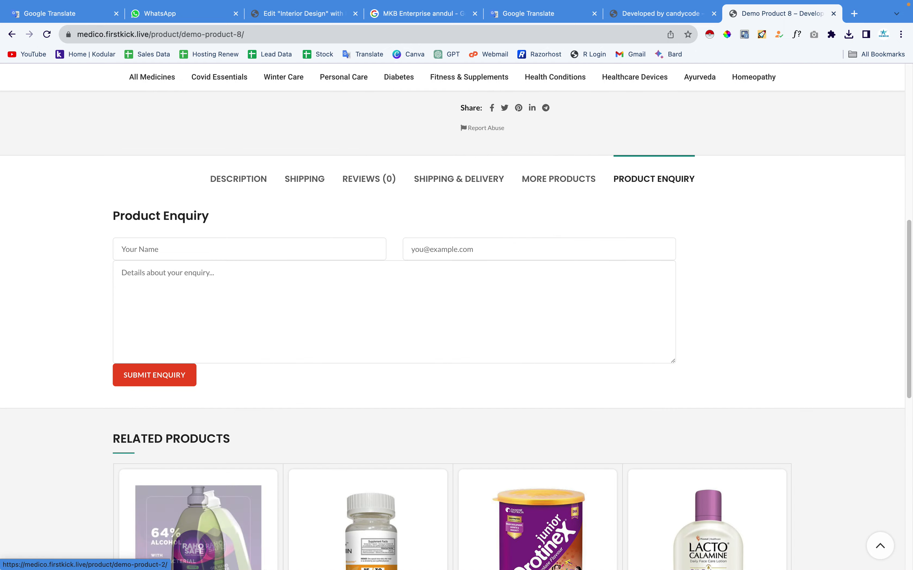
scroll(228, 323, up, 10)
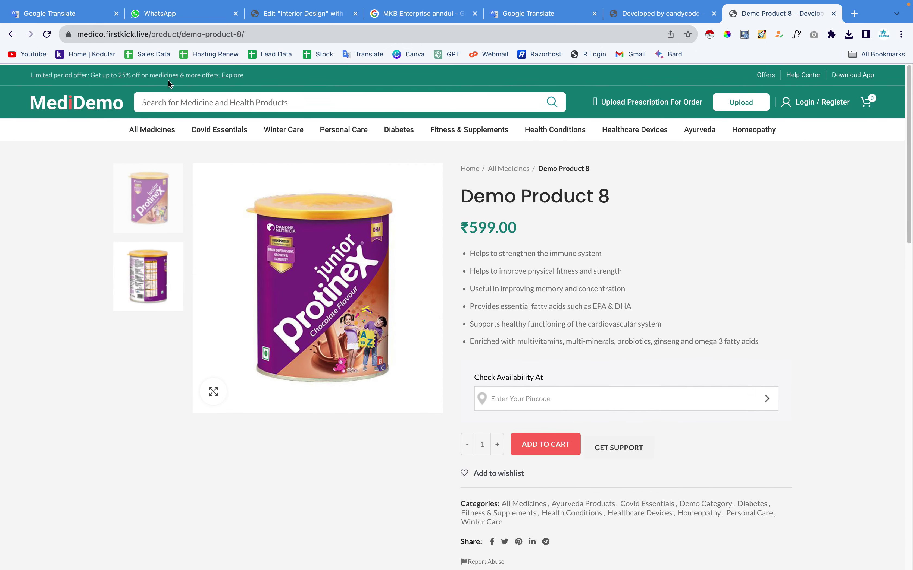
- Visit the live site's home page from the MediDemo logo, then go back to the local index.html page
click(102, 99)
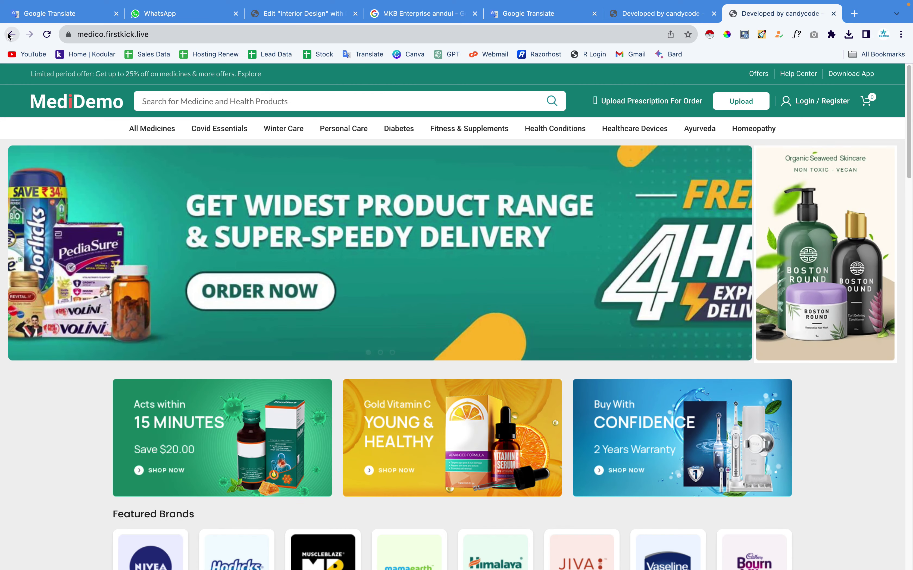
click(12, 35)
click(11, 34)
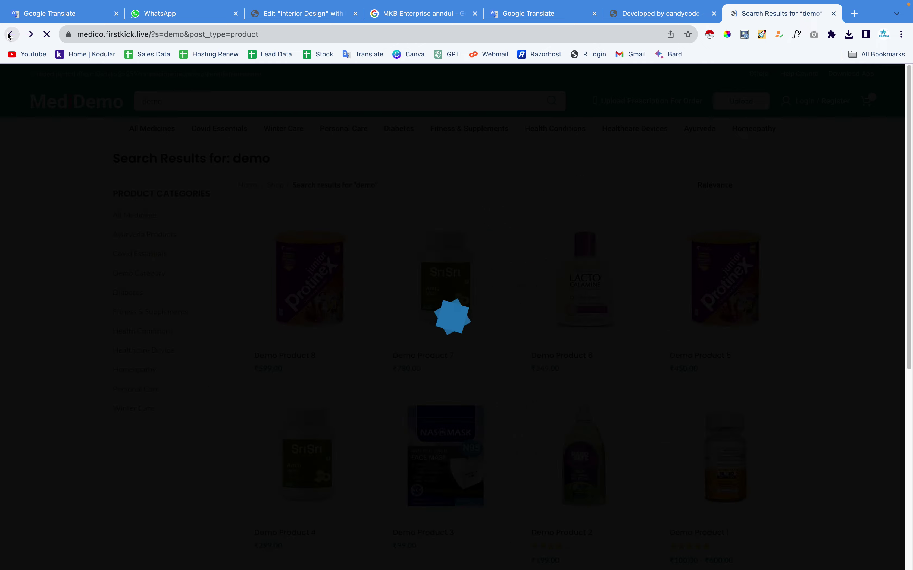
click(12, 34)
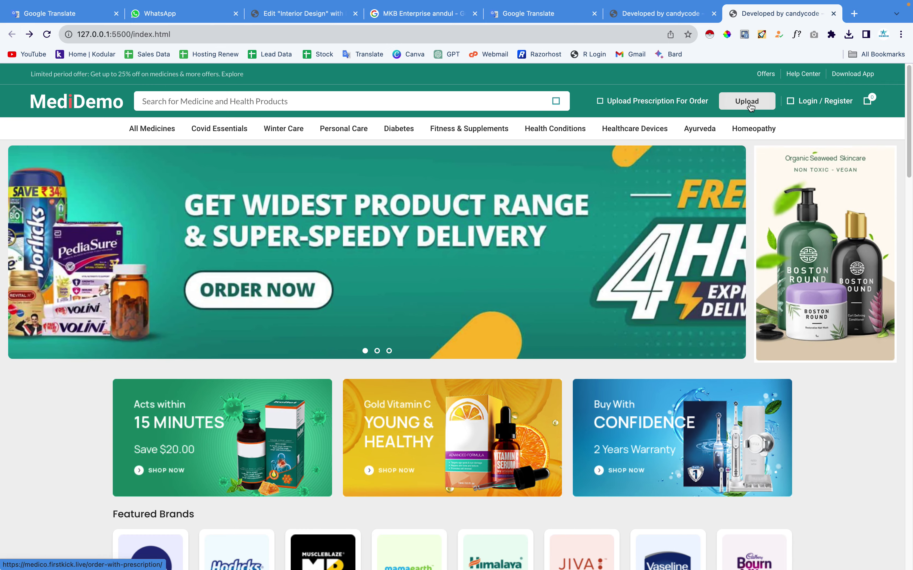
- Examine the home page's banners, health products and popular categories, and cycle through the Featured Brands carousel
scroll(561, 306, down, 3)
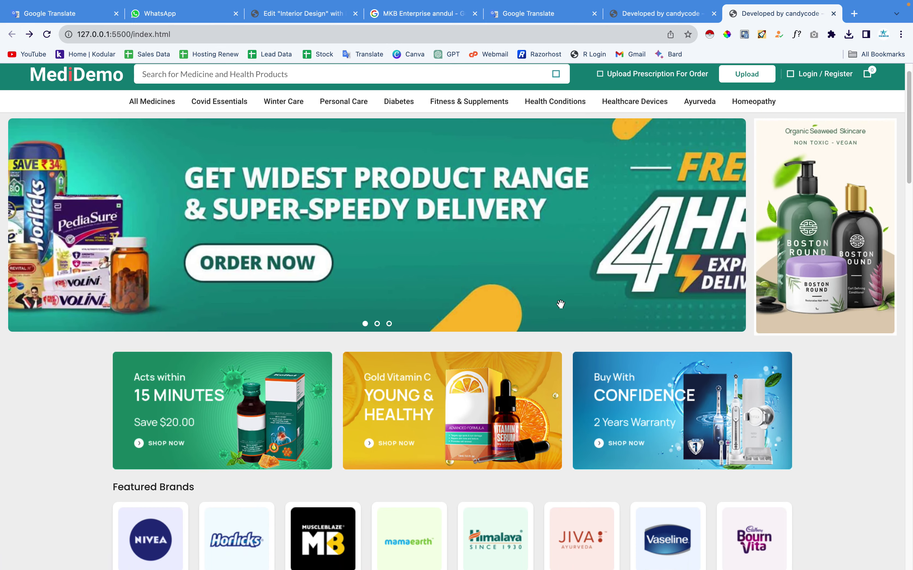
scroll(561, 306, down, 3)
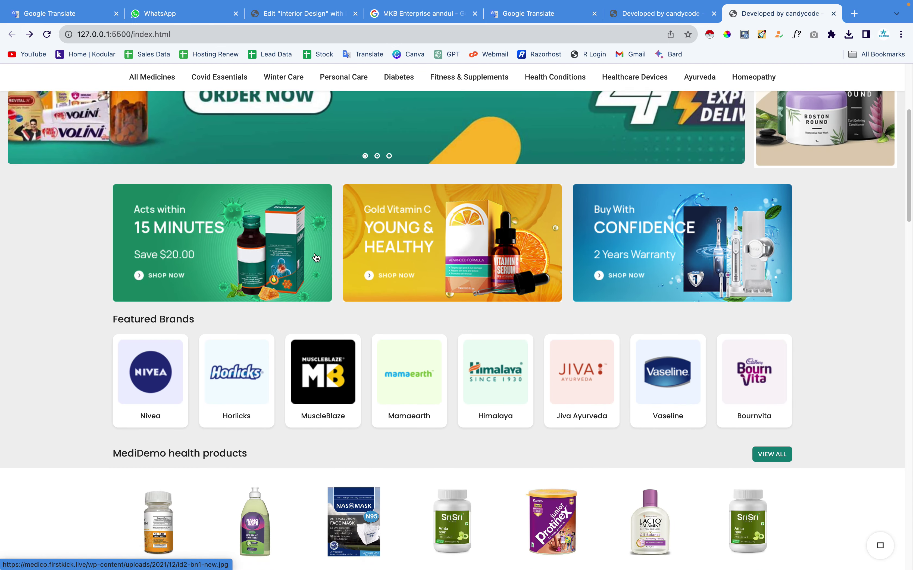
scroll(573, 275, down, 3)
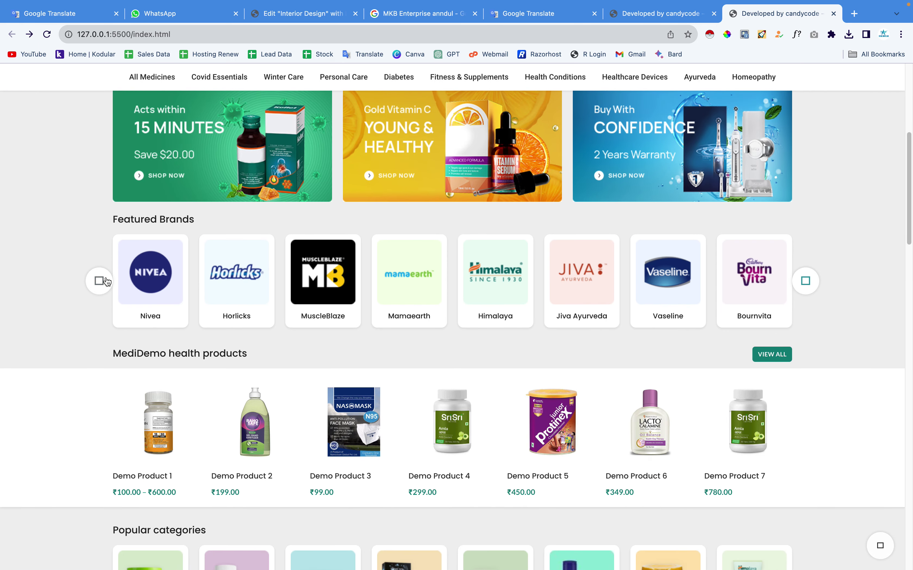
click(99, 282)
click(99, 282)
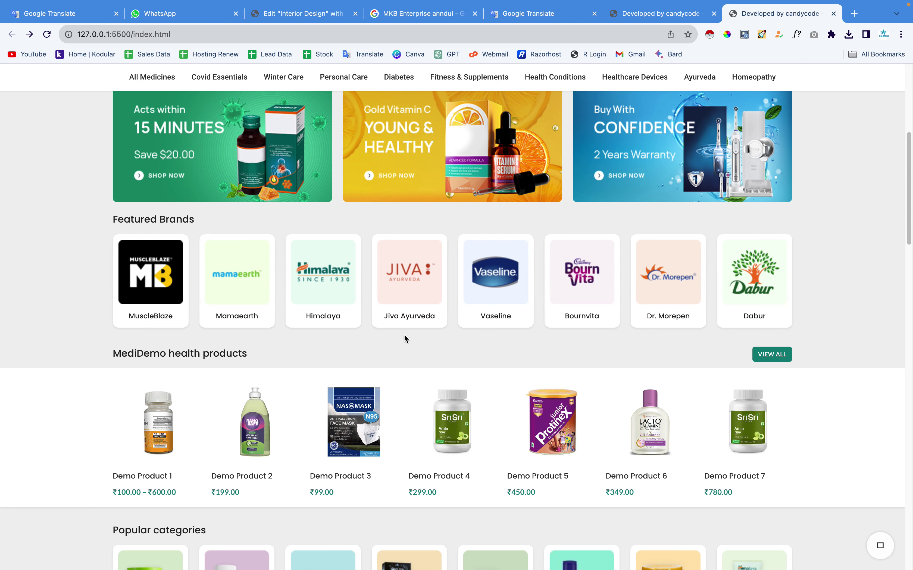
scroll(404, 334, down, 1)
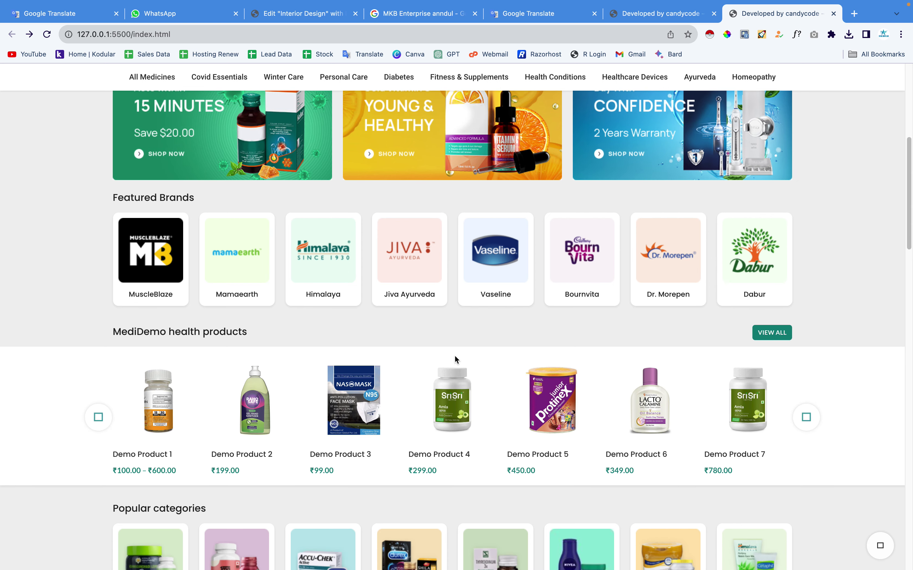
scroll(454, 358, down, 3)
scroll(454, 358, down, 3)
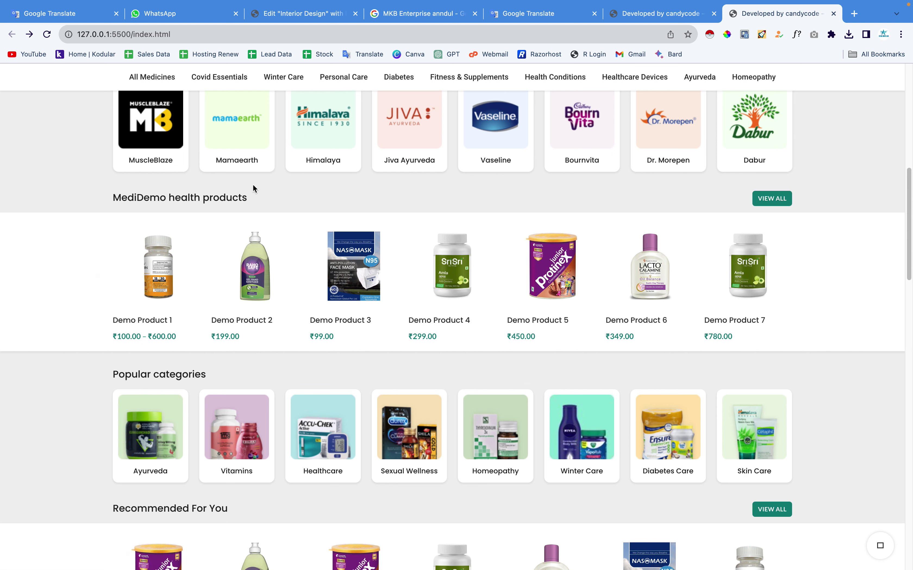
- Advance the MediDemo health products and Popular categories carousels to view their further items
click(811, 285)
scroll(495, 387, down, 4)
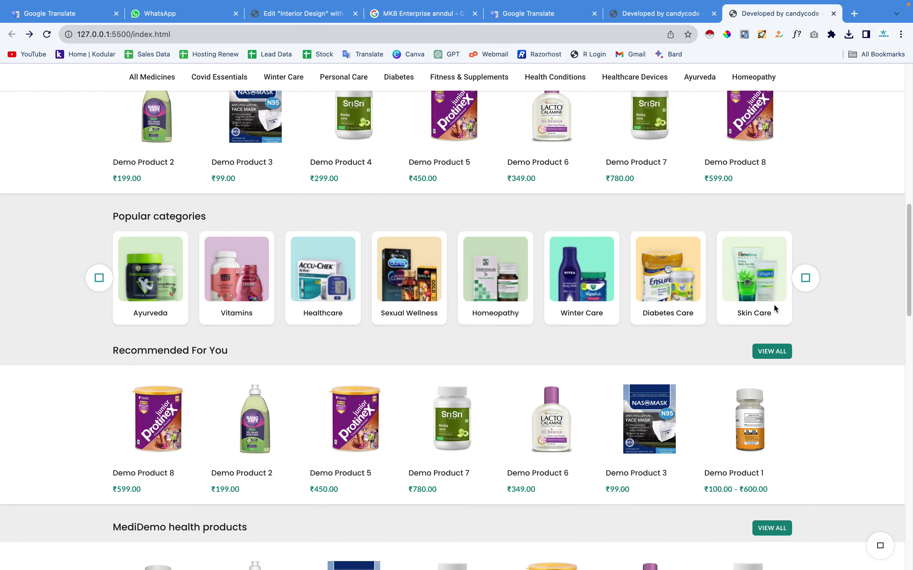
click(807, 282)
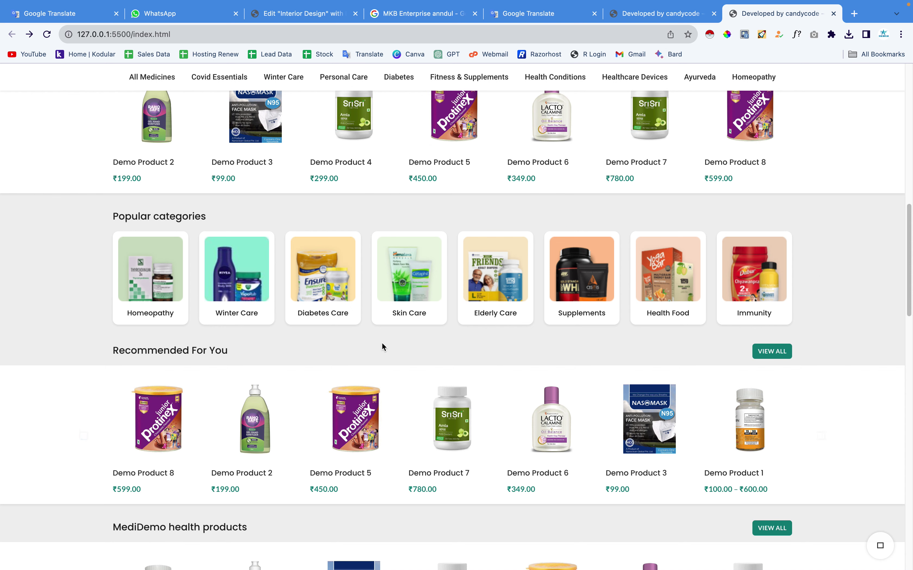
- Review the home page sections from Recommended For You through Winter Care and the footer, then return to the header and main banner
scroll(329, 338, down, 2)
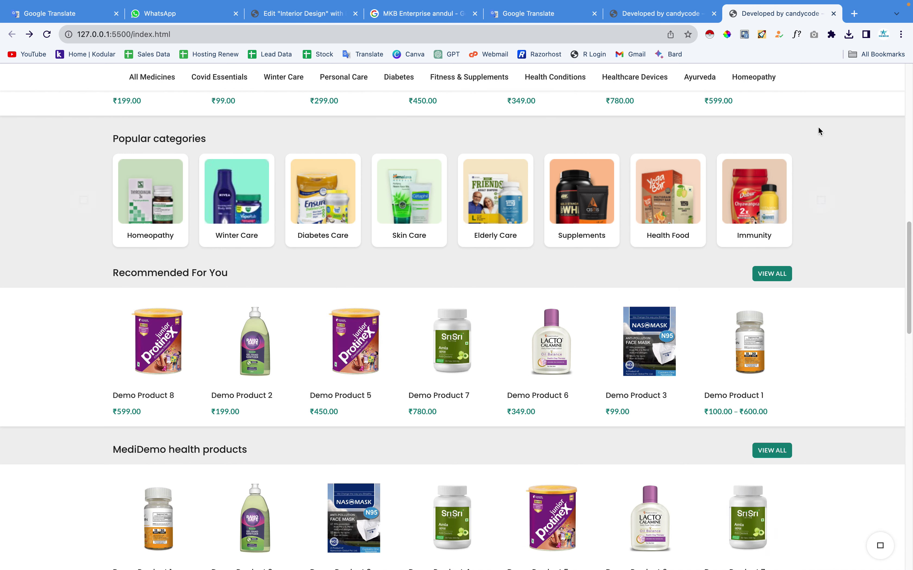
scroll(312, 382, down, 2)
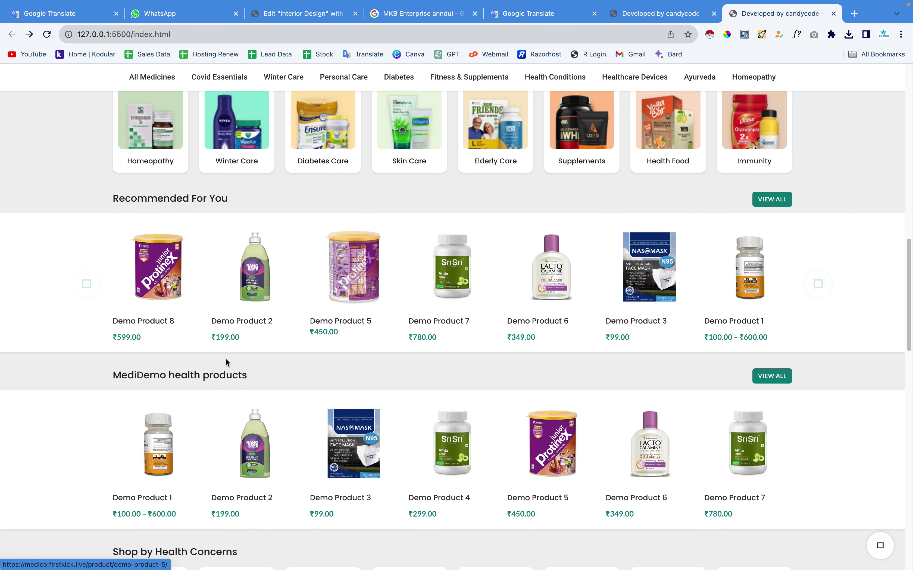
scroll(473, 368, down, 9)
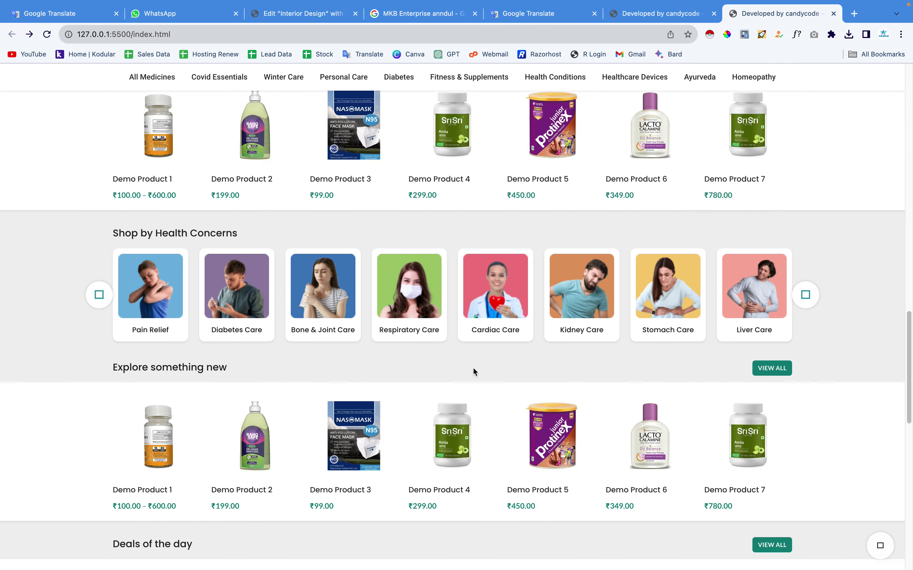
scroll(475, 373, down, 15)
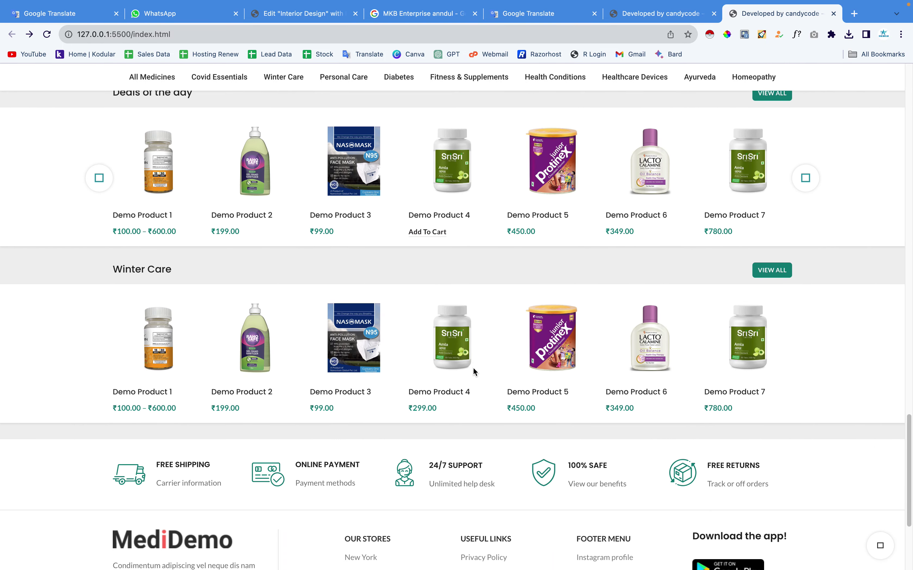
scroll(474, 369, down, 1)
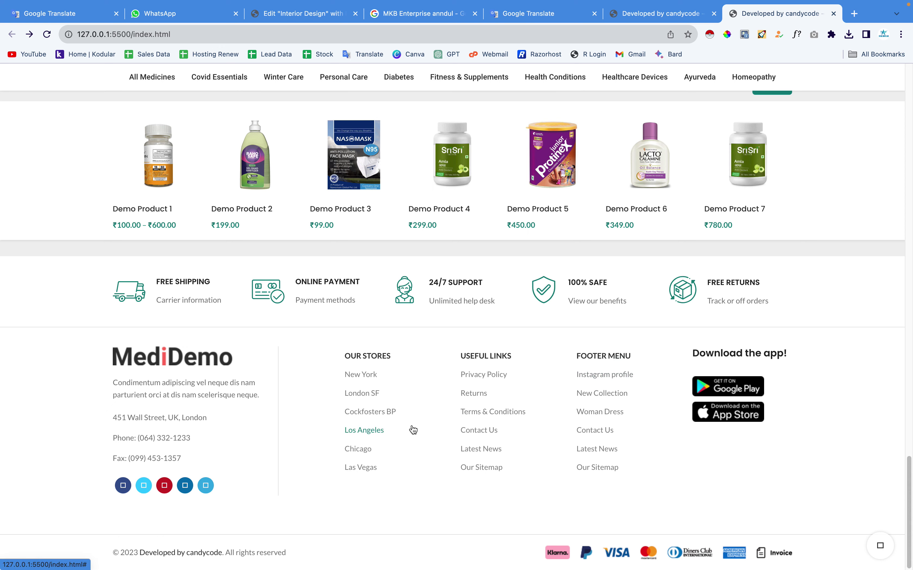
scroll(413, 430, up, 20)
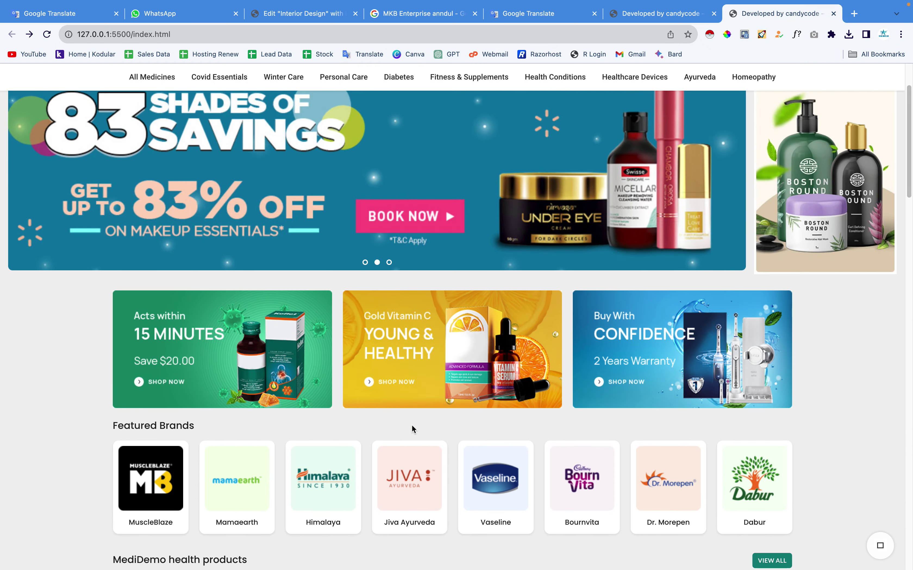
scroll(411, 425, up, 2)
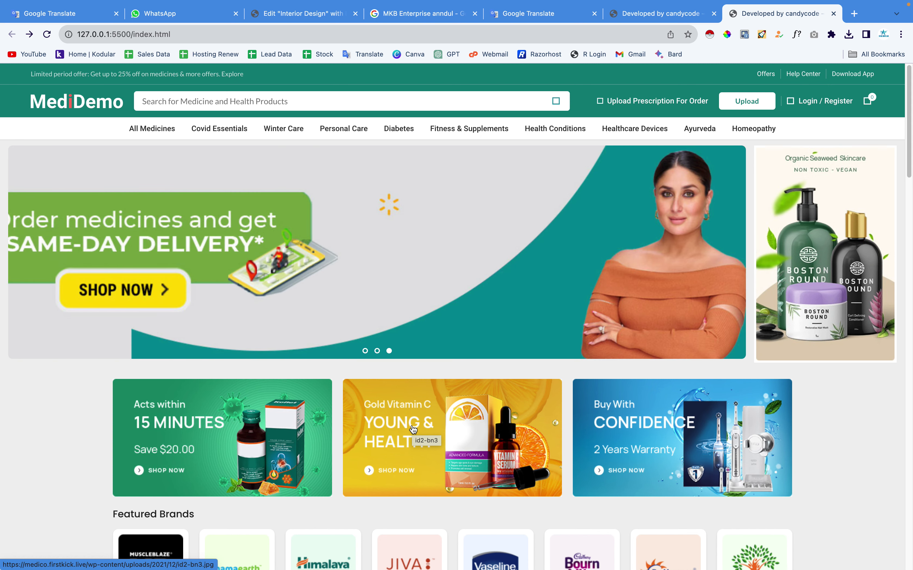
mouse_move(673, 8)
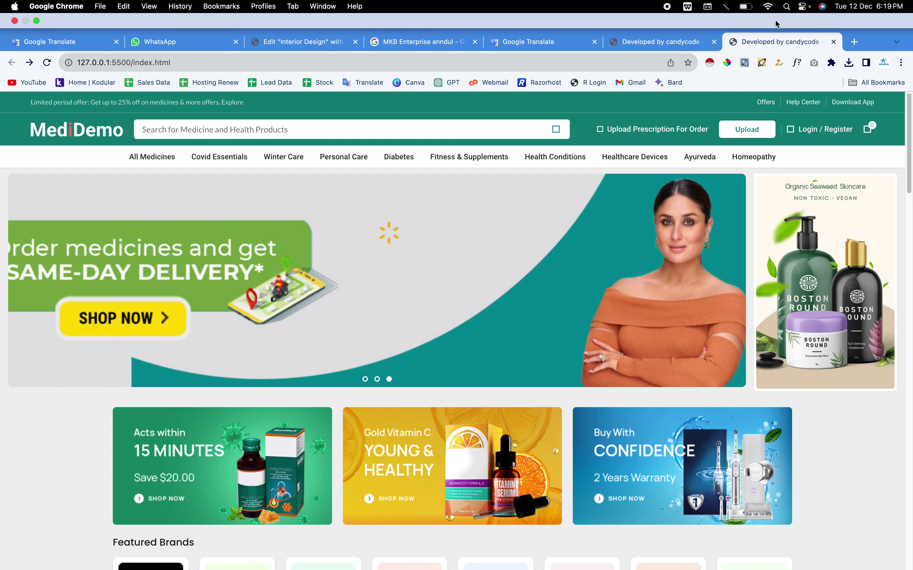